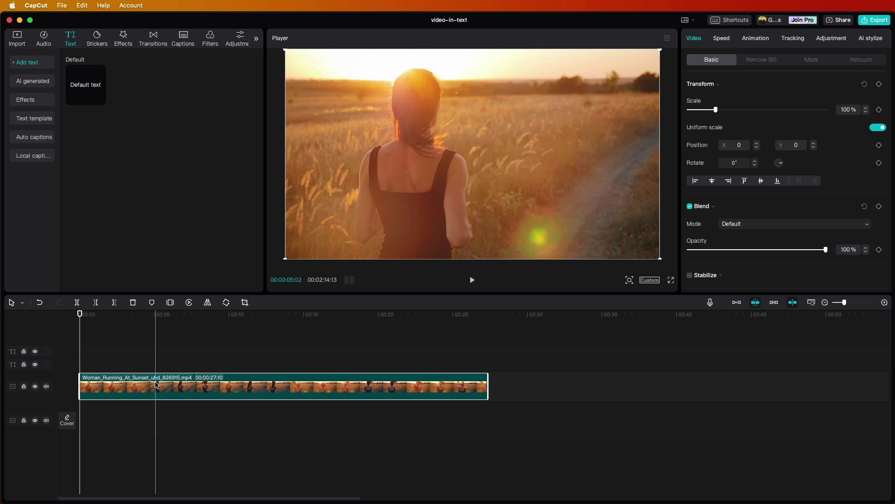
Add a text clip above the video reading RUN in bold Verdana Bold
left_click_drag(94, 92, 361, 376)
type("R")
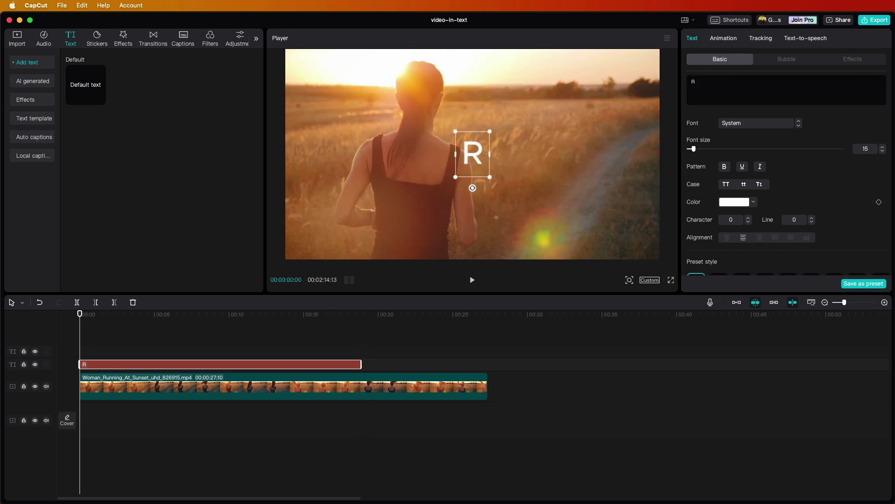
type("UN")
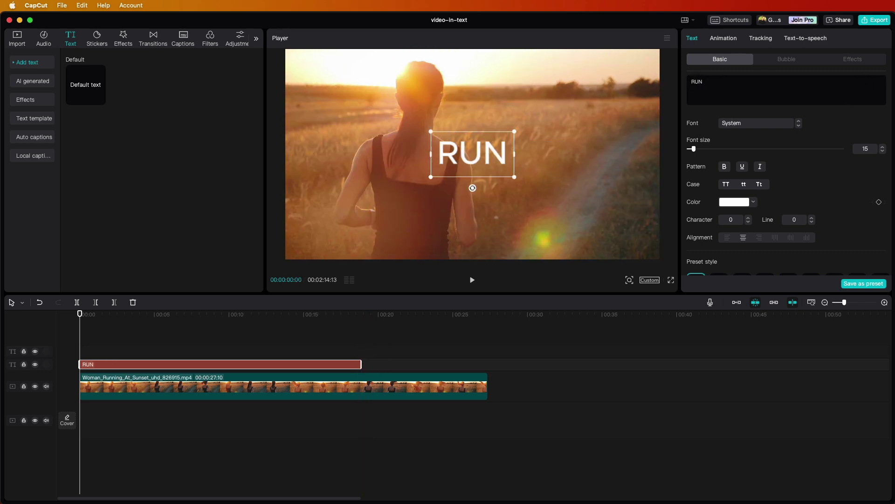
left_click(758, 123)
left_click(768, 179)
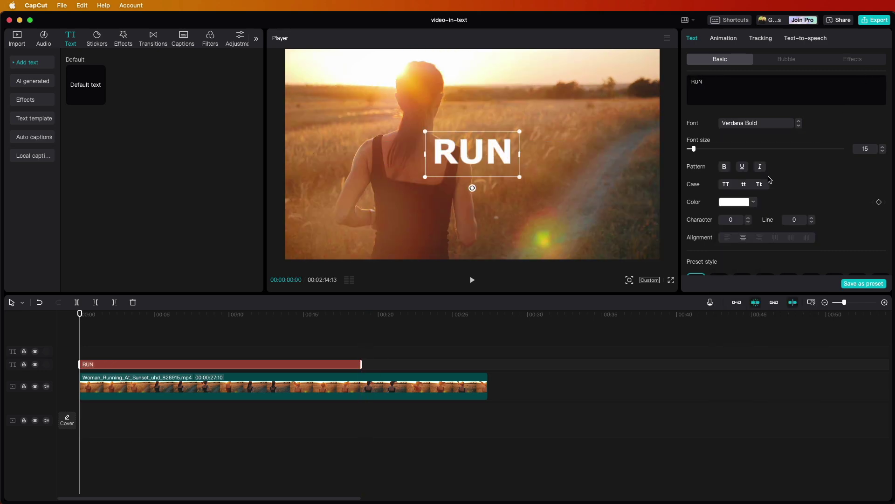
left_click(725, 167)
Set RUN's font size to 79 and its character spacing to -2
left_click(883, 146)
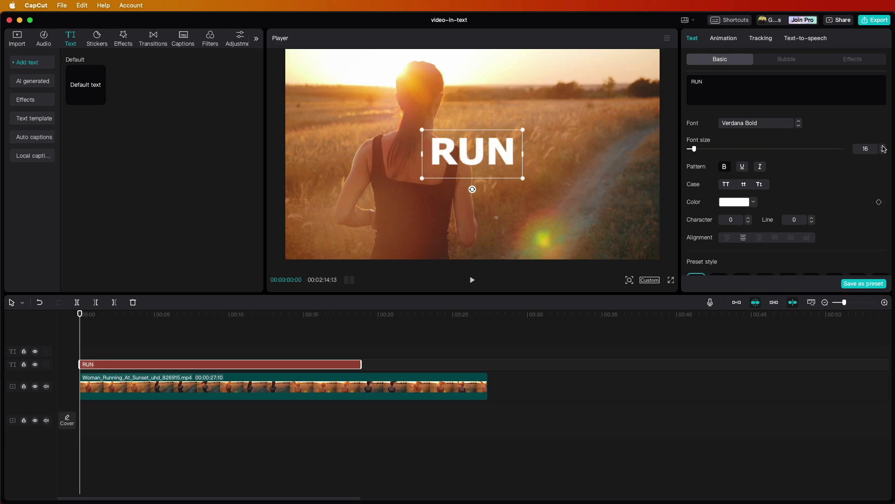
left_click_drag(884, 148, 884, 148)
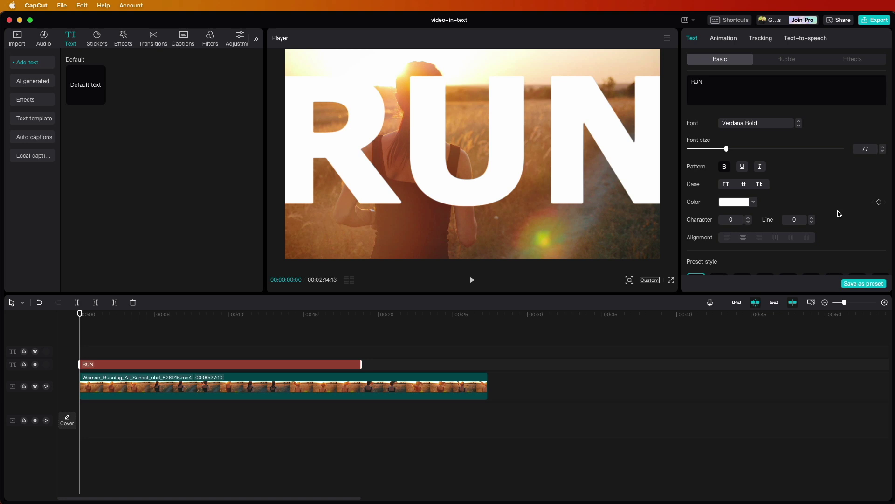
left_click(749, 222)
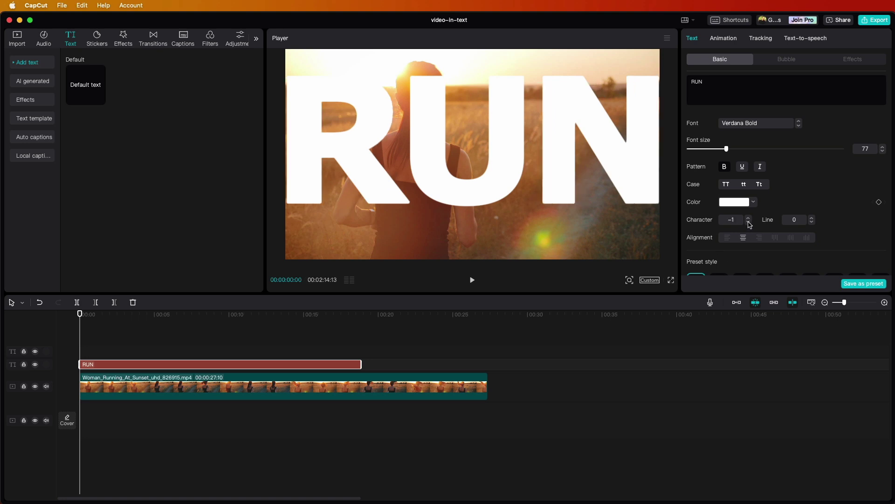
left_click(749, 222)
left_click(884, 146)
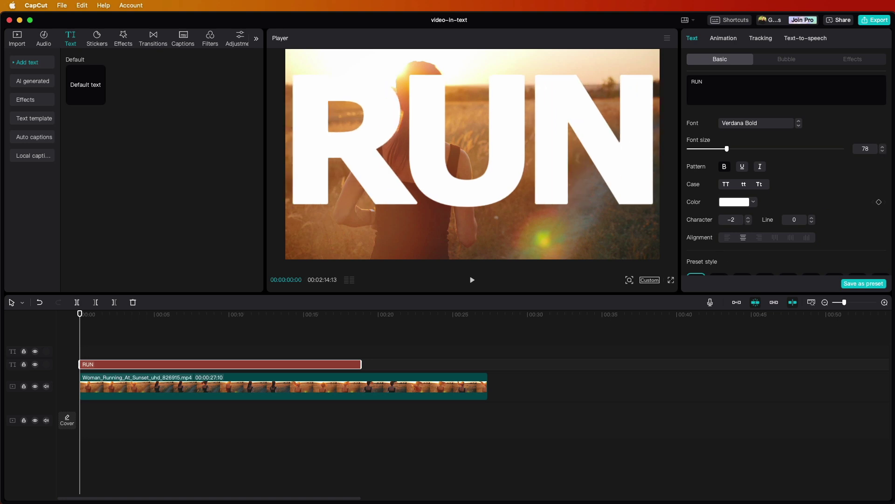
left_click(883, 146)
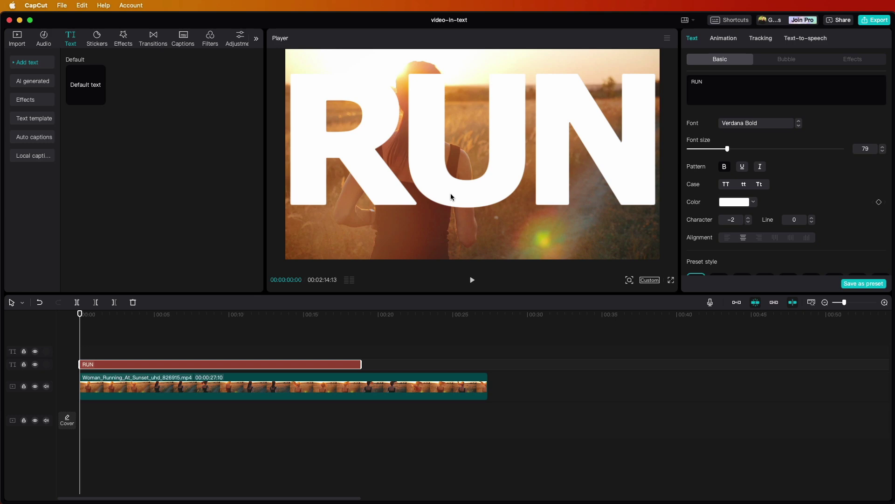
Move RUN slightly lower and hide the running-woman video track, leaving white RUN on black
left_click_drag(450, 194, 450, 205)
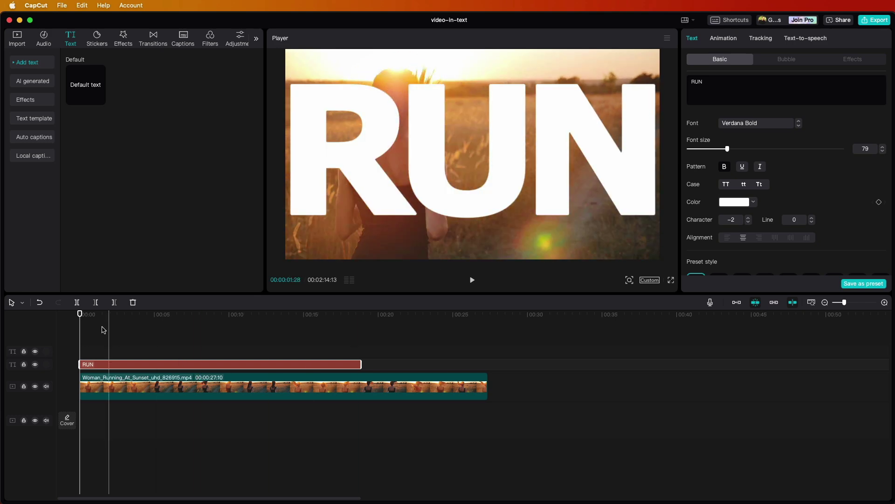
left_click(286, 315)
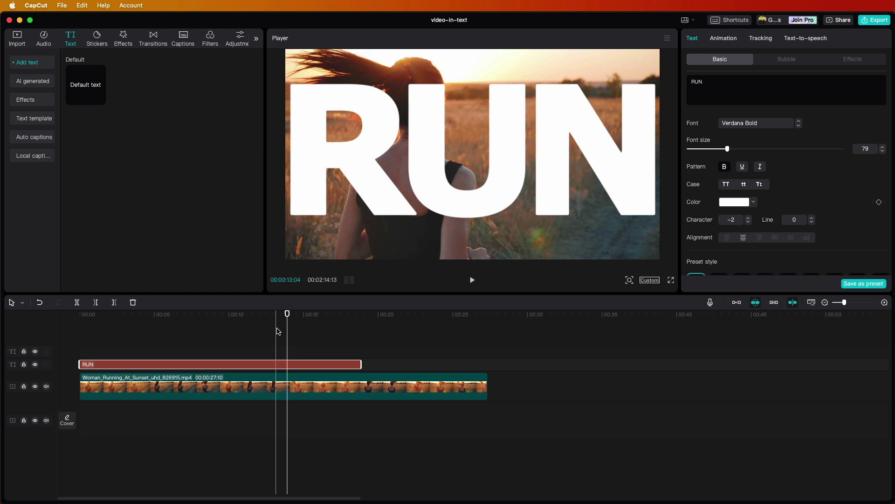
left_click(165, 332)
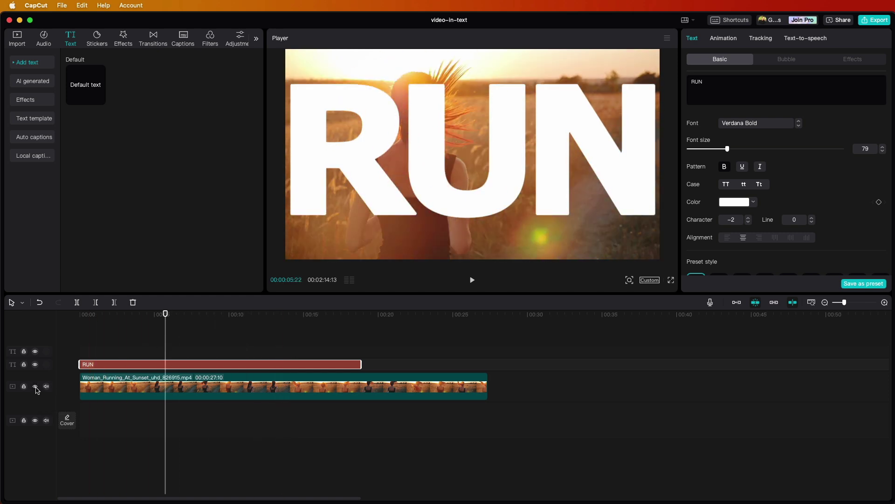
left_click(35, 386)
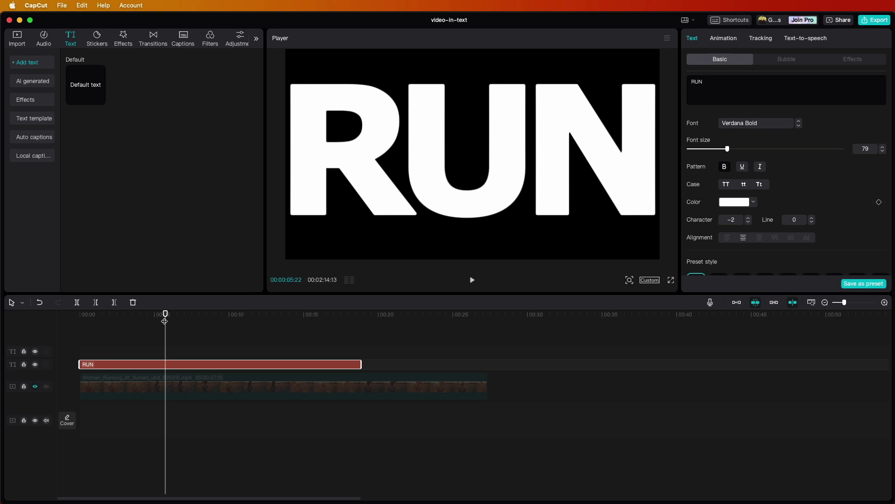
left_click_drag(166, 315, 221, 337)
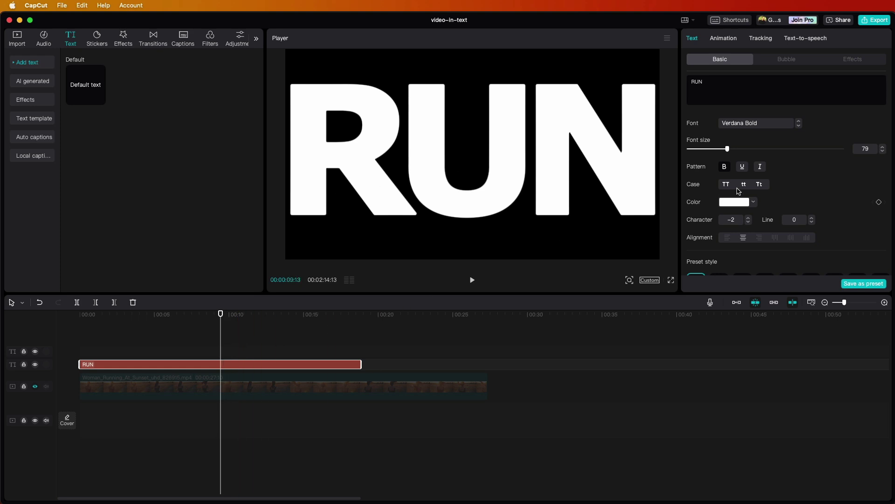
Scrub the RUN clip between about 9 and 4 seconds to place its Transform keyframes
left_click_drag(891, 139, 887, 215)
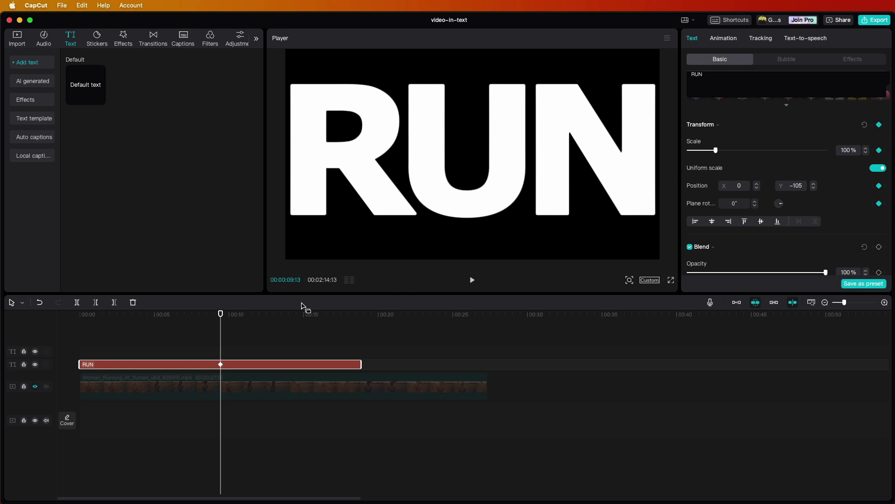
key("super+z")
left_click_drag(81, 321, 222, 338)
left_click_drag(222, 338, 79, 336)
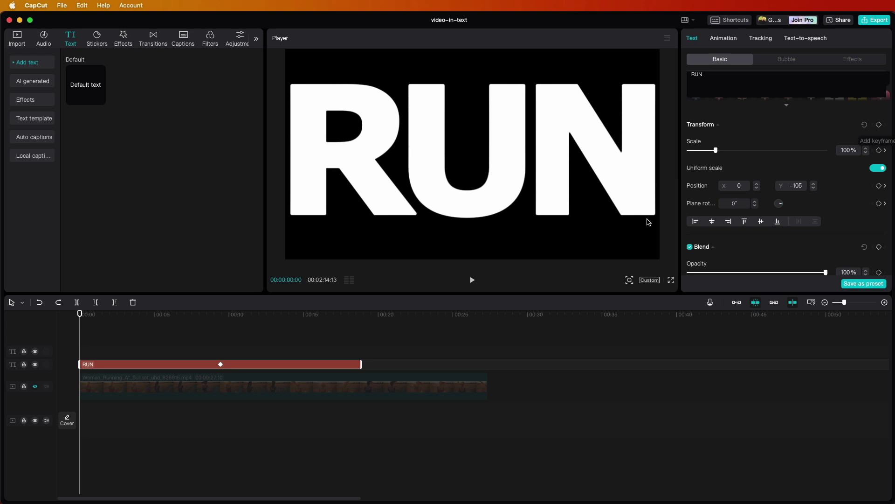
left_click_drag(80, 315, 151, 318)
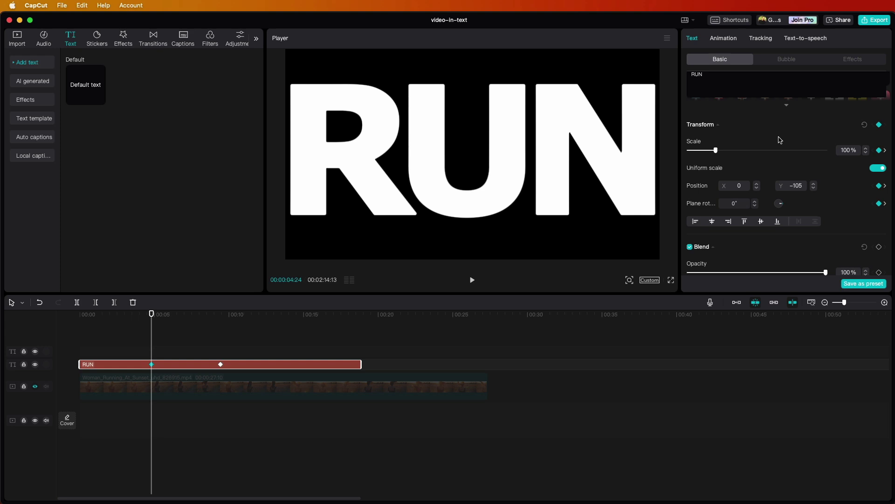
At the 4-second keyframe, scale RUN to 669%, move it to 2694, −1840, and unhide the video
left_click_drag(716, 150, 830, 153)
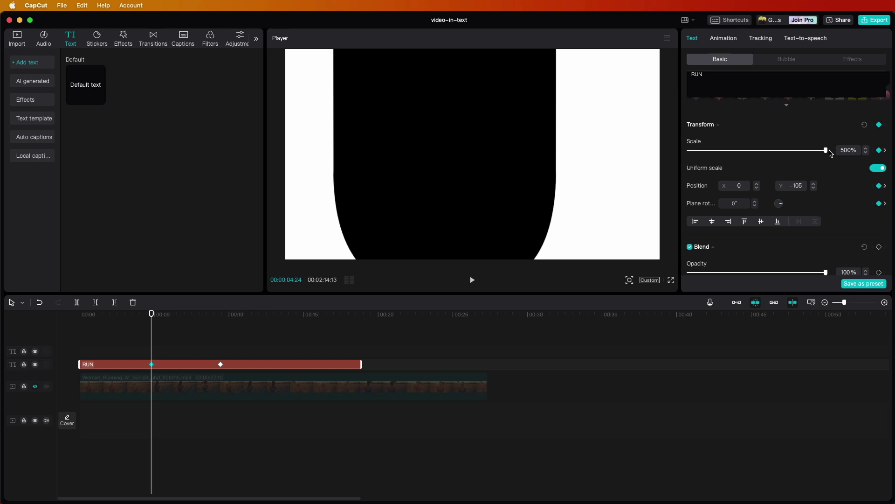
left_click_drag(613, 150, 411, 208)
left_click(35, 386)
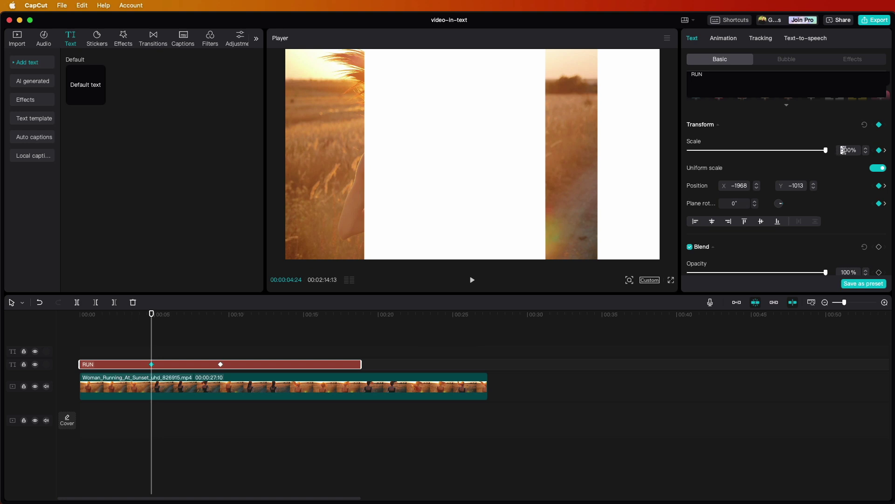
left_click_drag(507, 186, 418, 166)
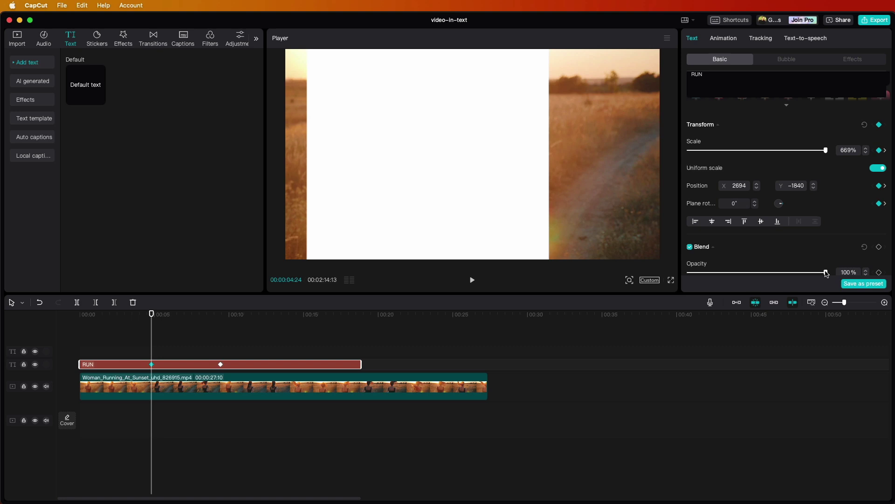
mouse_move(825, 273)
left_mouse_down()
mouse_move(773, 274)
mouse_move(826, 274)
left_mouse_up()
left_click_drag(150, 317, 80, 327)
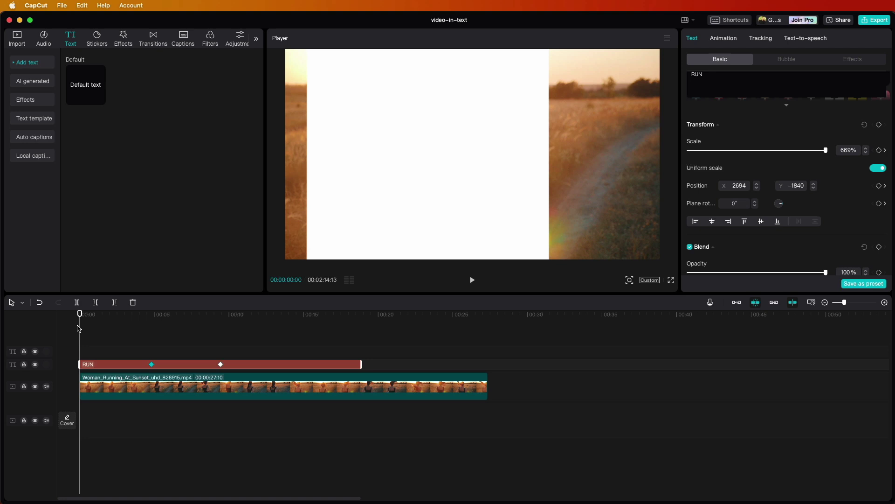
Play the zoom-out to the full RUN word, then hide the running-woman track again
key("space")
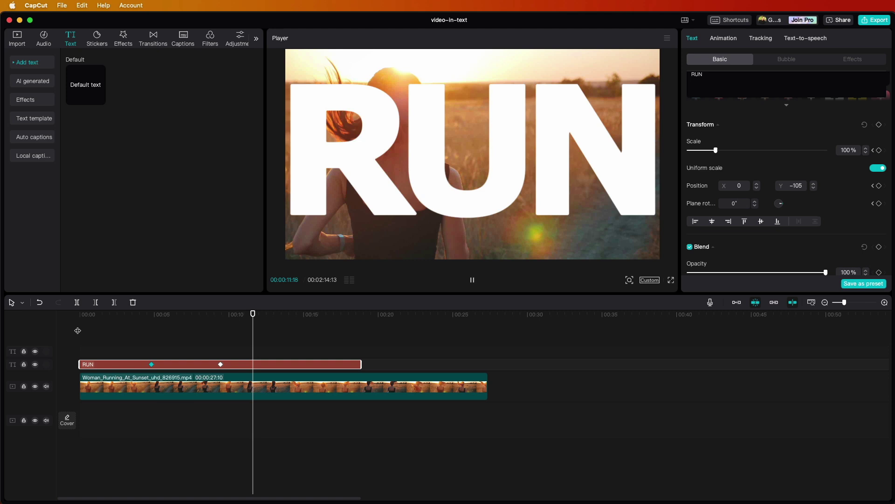
key("space")
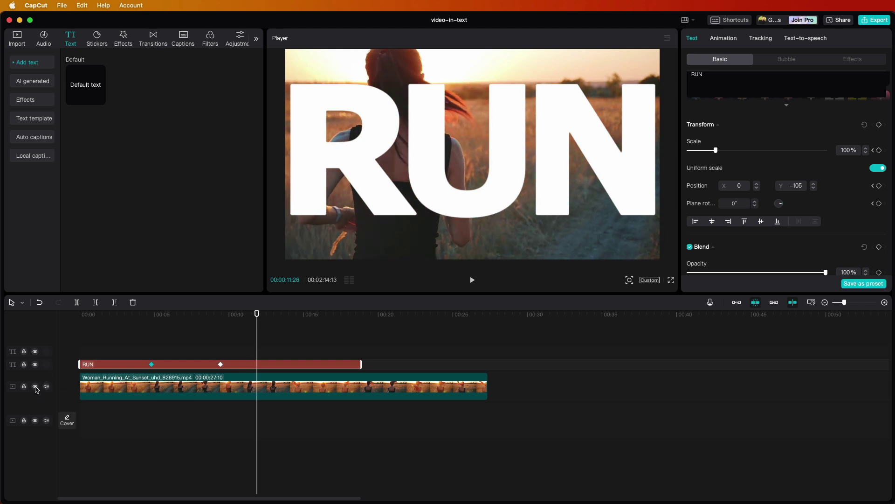
left_click(35, 386)
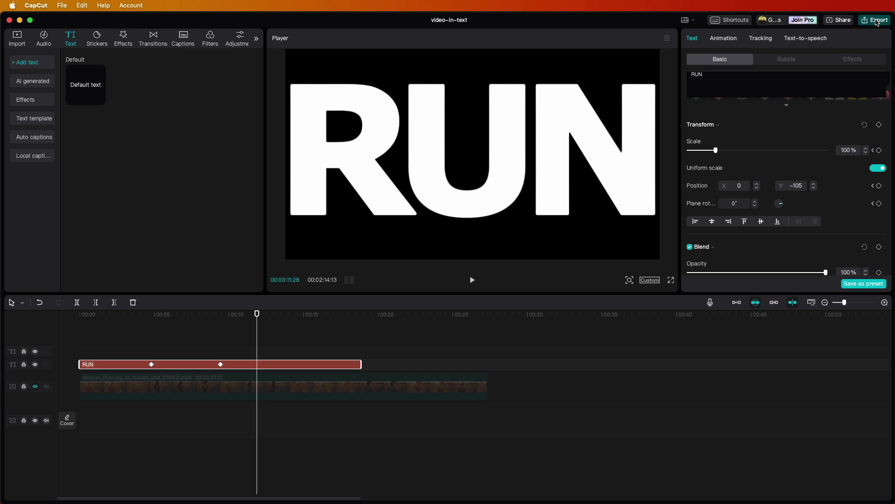
Export the animation as video-in-text-2.mp4 and place it on a track above the running video
left_click(875, 20)
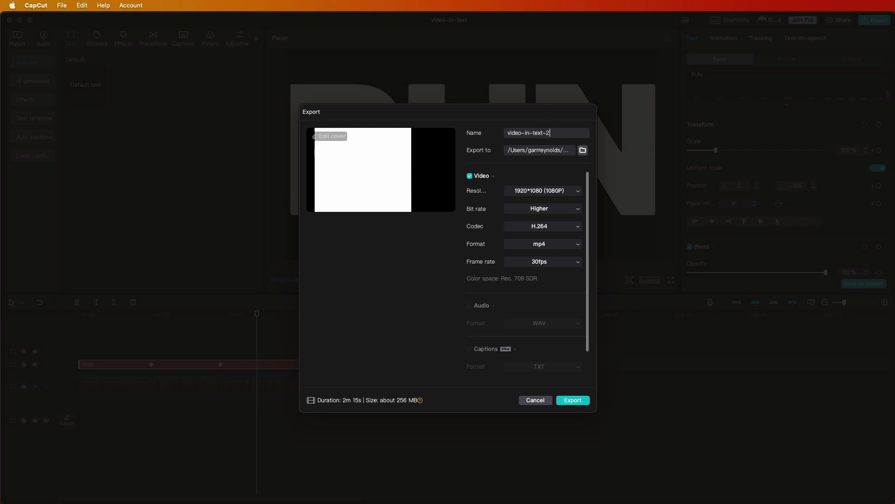
left_click(573, 401)
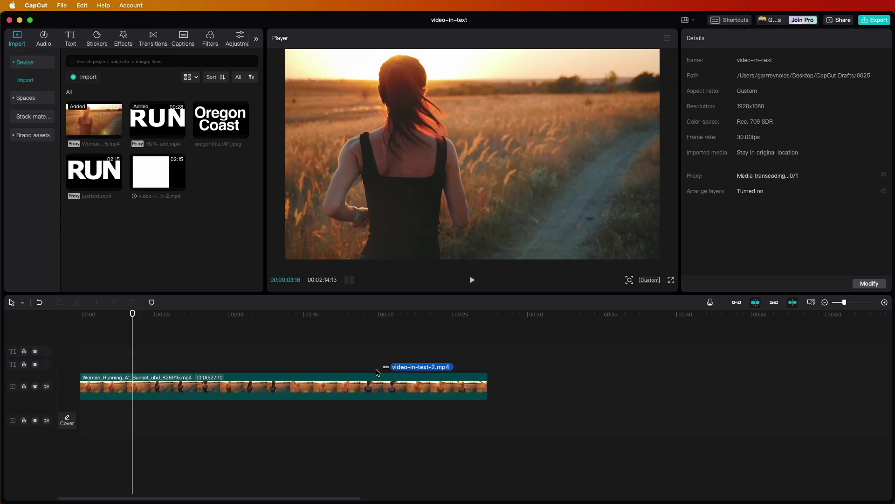
left_click_drag(387, 371, 85, 373)
key("space")
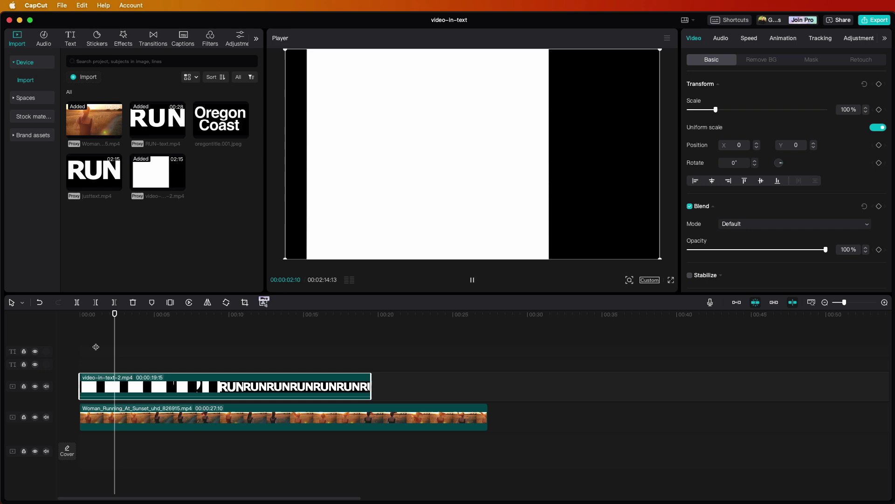
Set the top RUN clip's blend mode to Multiply and preview it from the start
key("space")
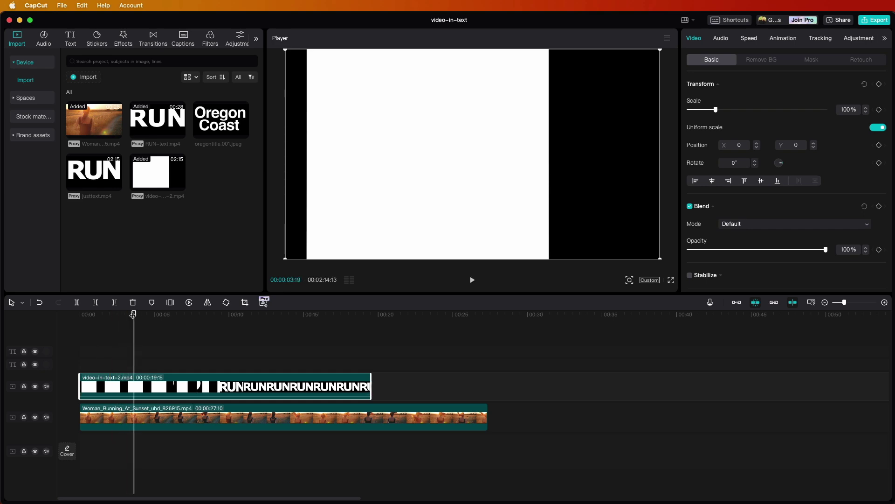
left_click_drag(132, 313, 79, 313)
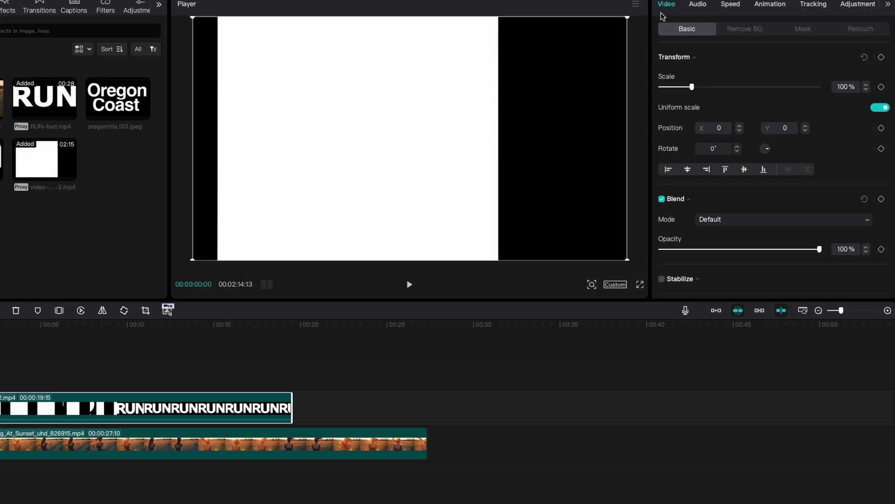
left_click(746, 221)
left_click(750, 309)
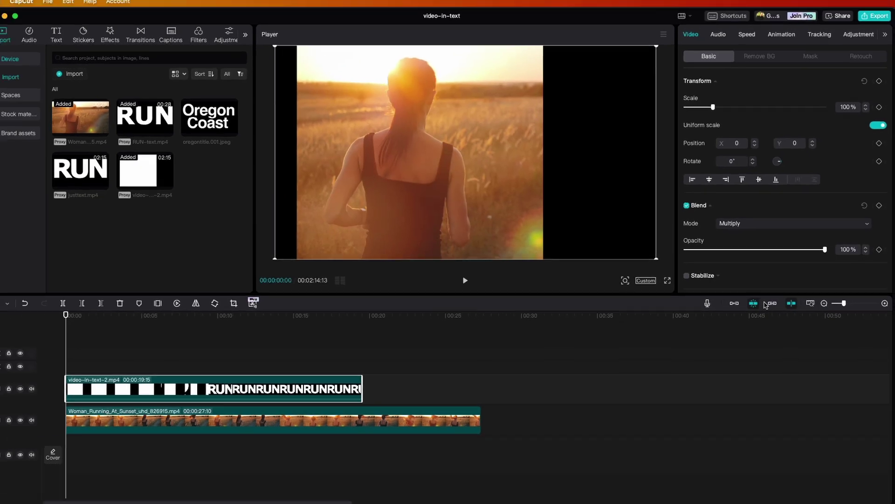
key("space")
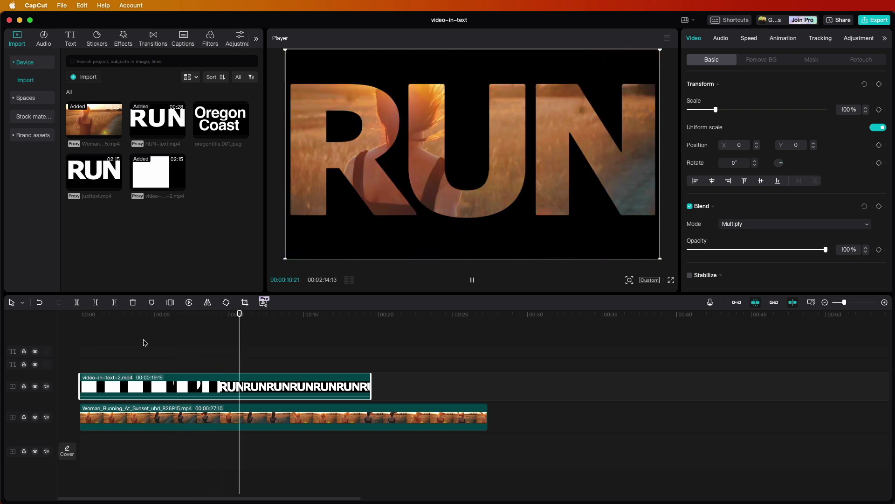
key("space")
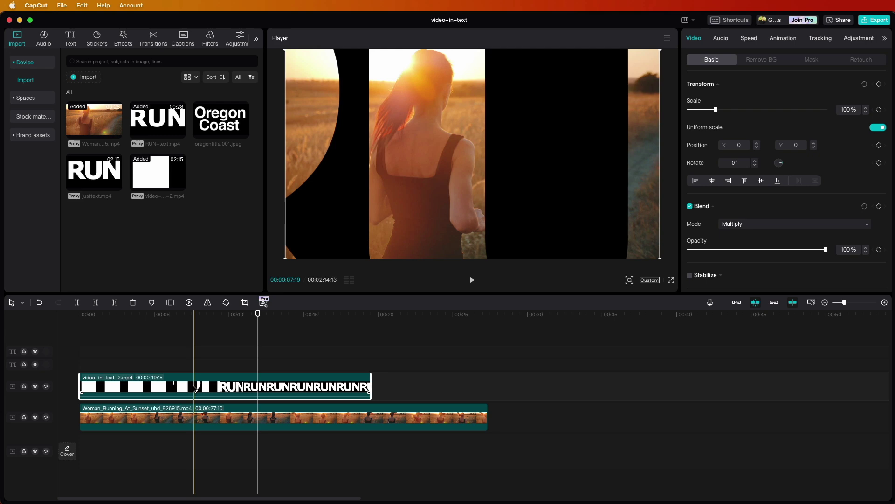
Apply the Flash out speed curve to the top RUN clip
left_click(150, 386)
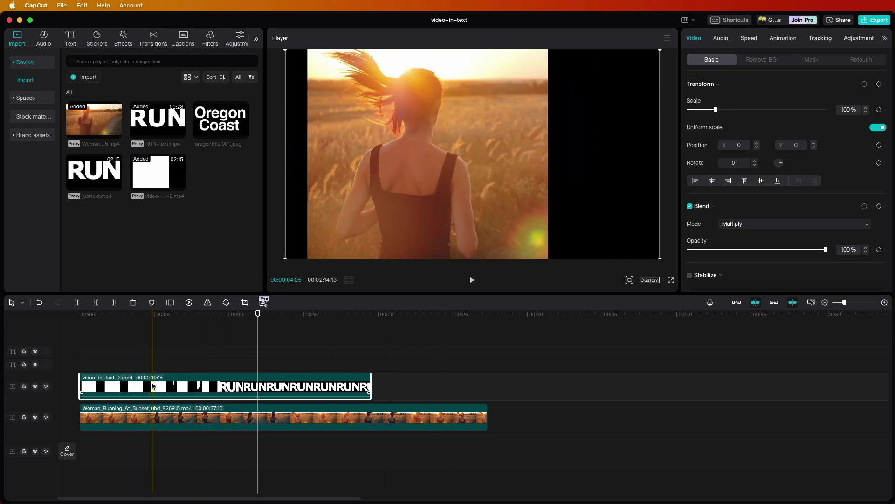
left_click(749, 39)
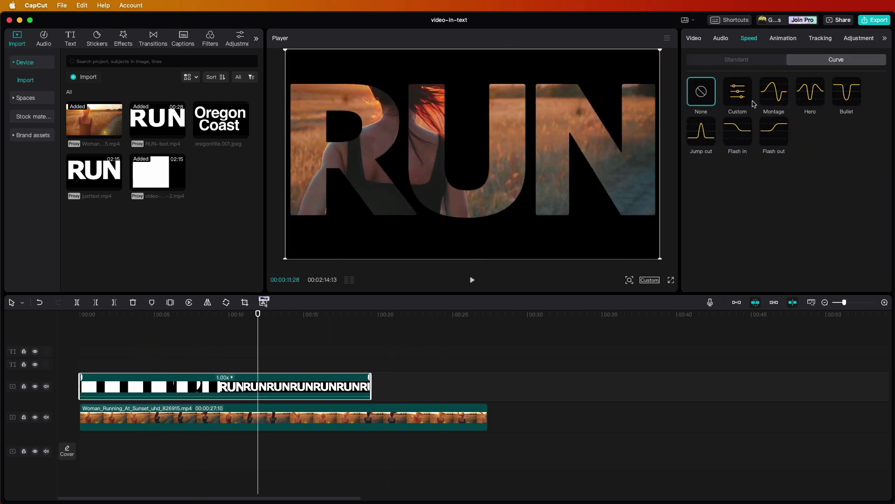
left_click(776, 133)
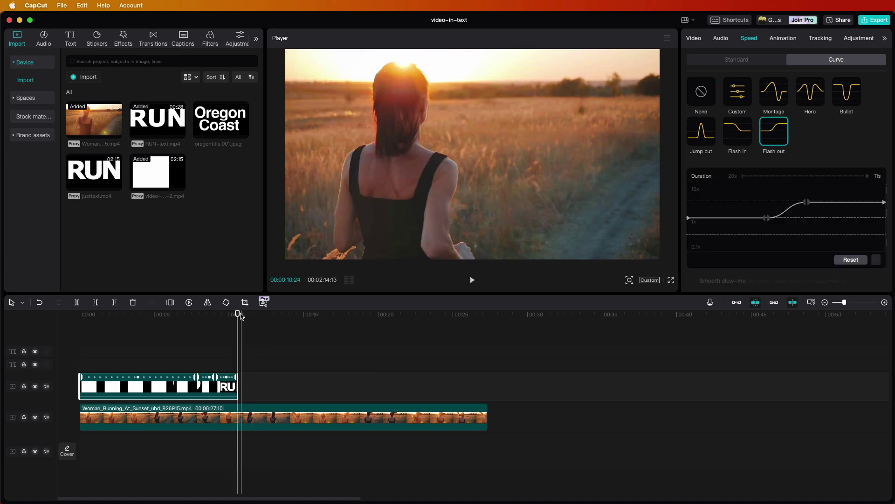
left_click_drag(240, 317, 123, 354)
Reshape the Flash out curve points so the RUN clip lasts about 8 seconds, then preview it
left_click_drag(766, 218, 738, 218)
left_click(811, 202)
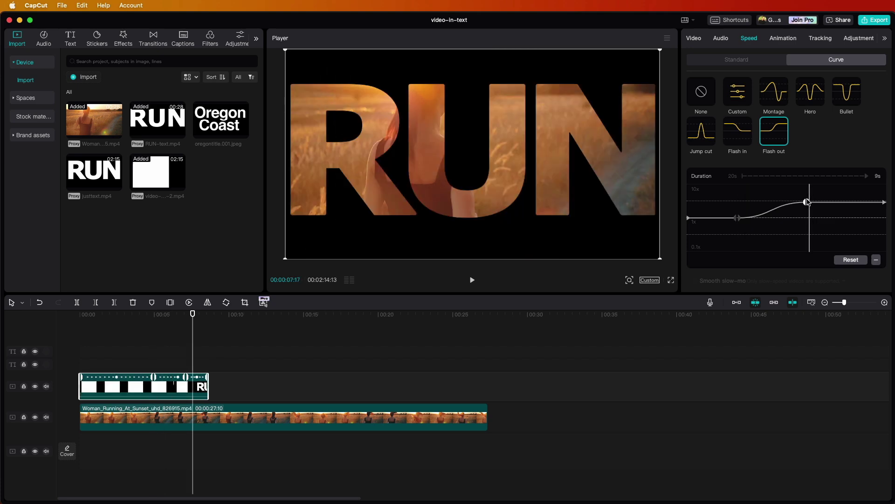
left_click_drag(807, 202, 806, 187)
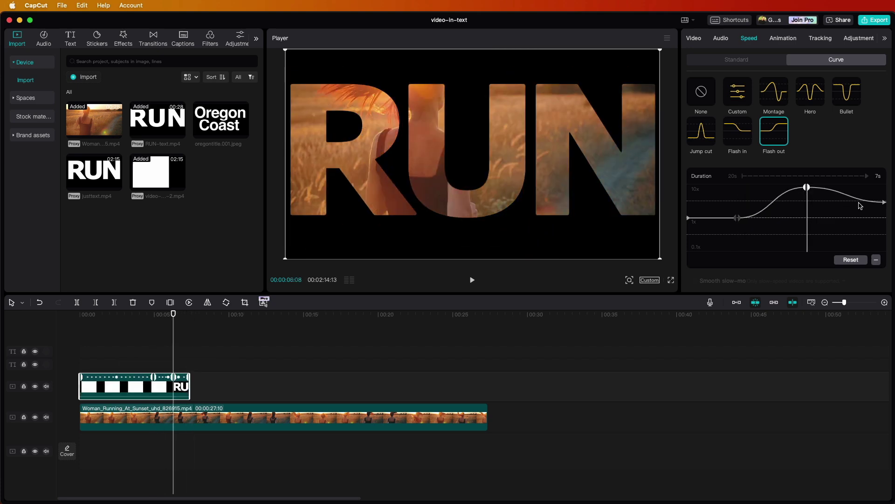
left_click(118, 335)
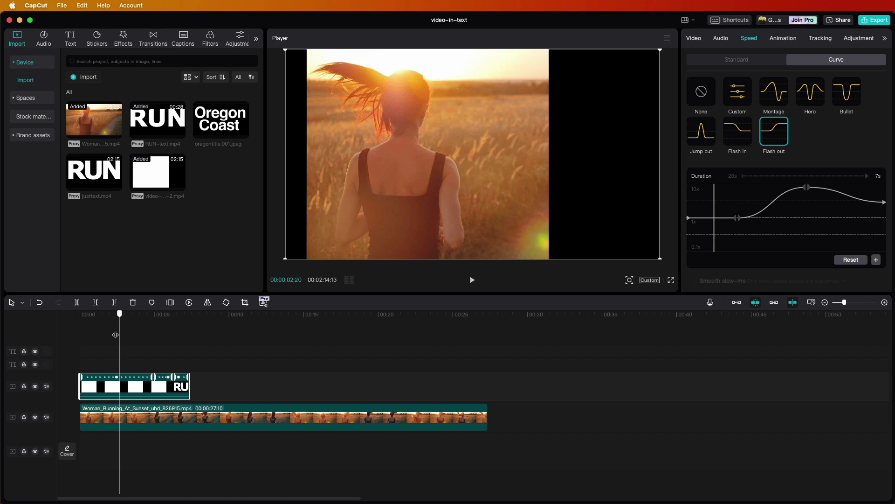
left_click(87, 357)
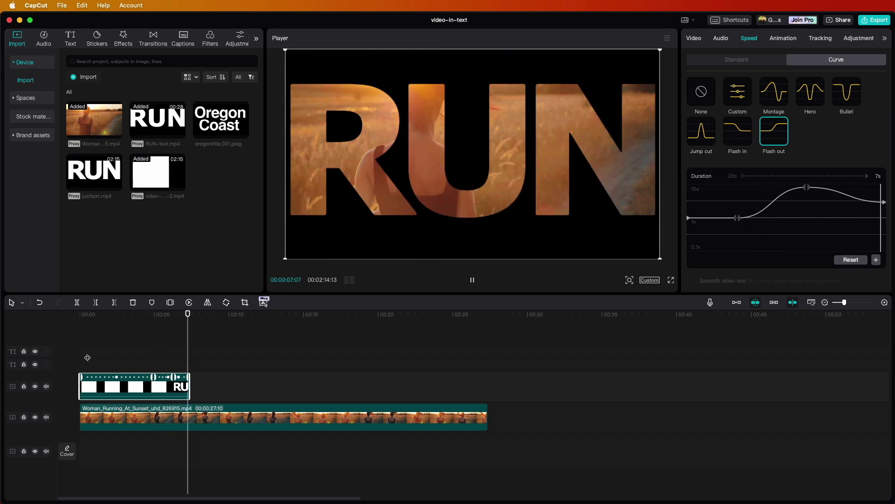
key("space")
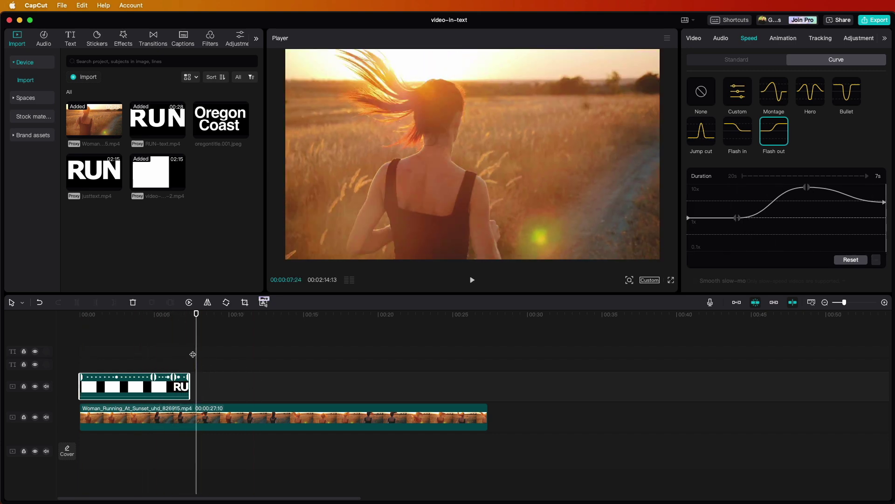
left_click_drag(807, 189, 807, 201)
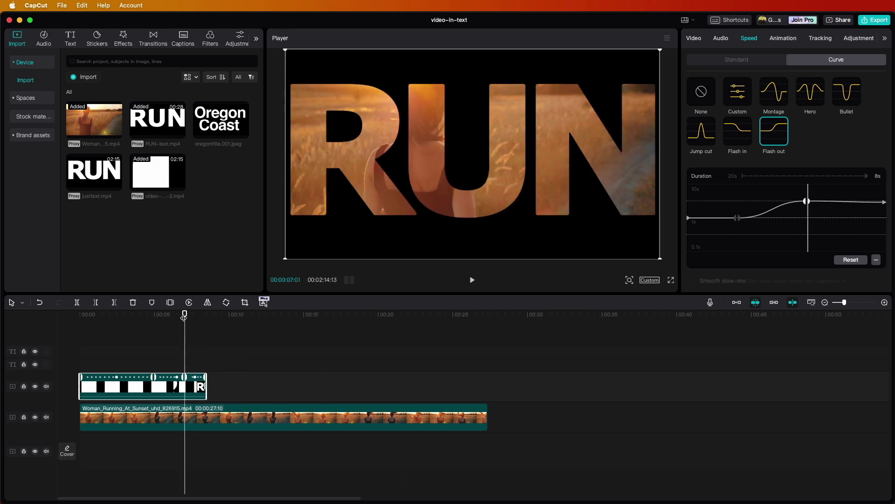
left_click_drag(185, 316, 99, 348)
key("space")
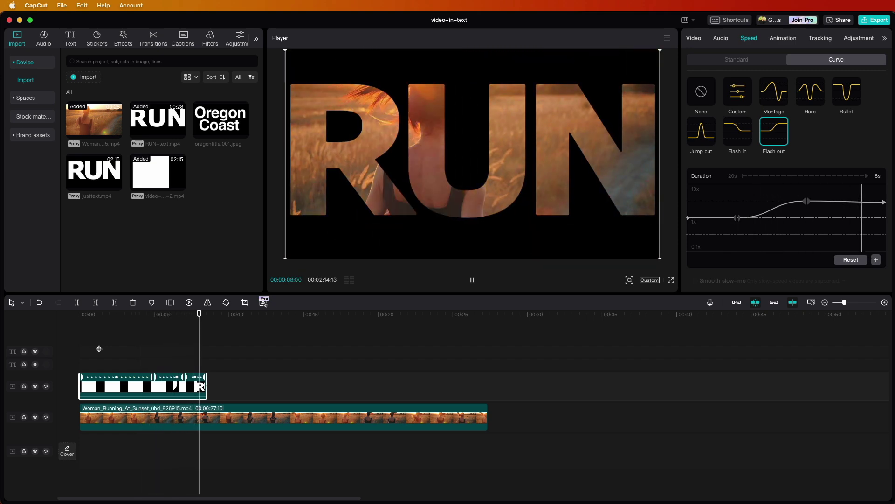
key("space")
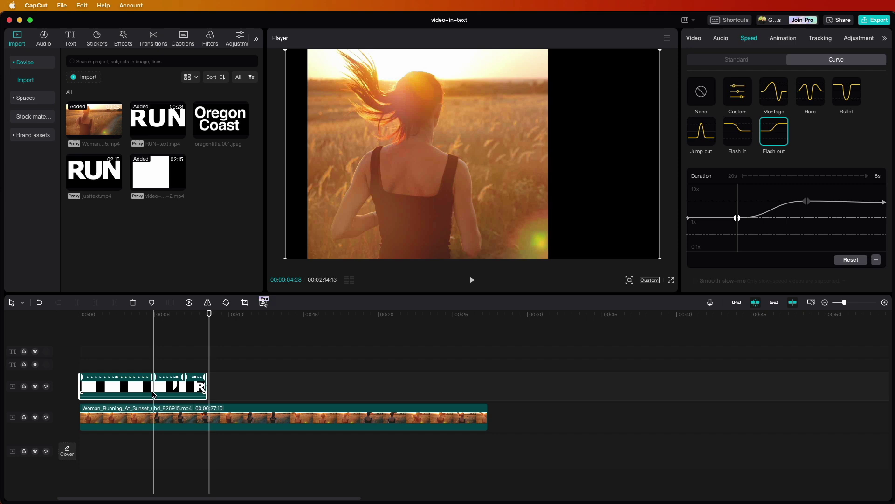
Paste a copy of the RUN clip later on the upper track and reverse it
key("super+c")
key("super+v")
mouse_move(299, 394)
left_mouse_down()
mouse_move(319, 392)
mouse_move(301, 388)
left_mouse_up()
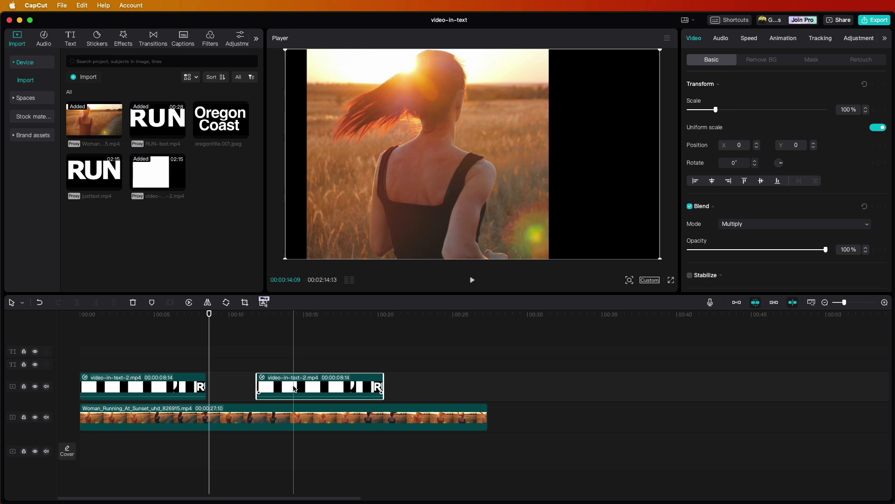
right_click(295, 388)
mouse_move(319, 309)
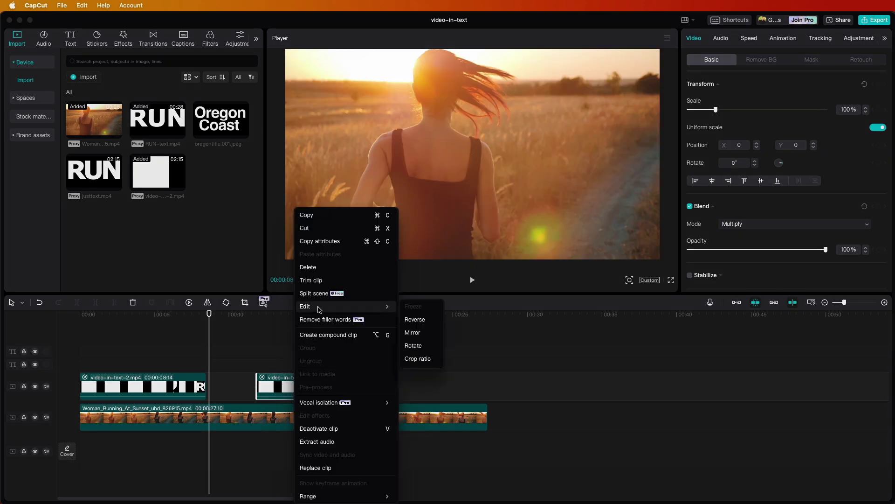
left_click(410, 320)
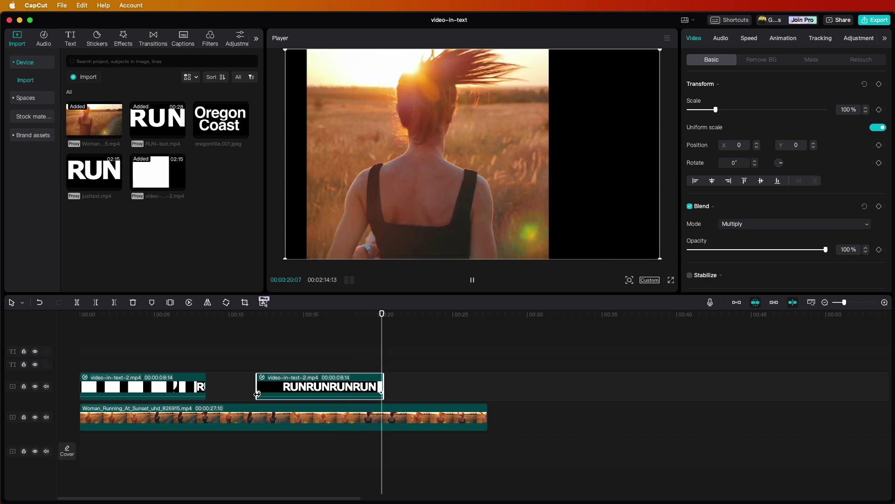
Delete the reversed RUN copy from the upper track
key("space")
left_click(299, 391)
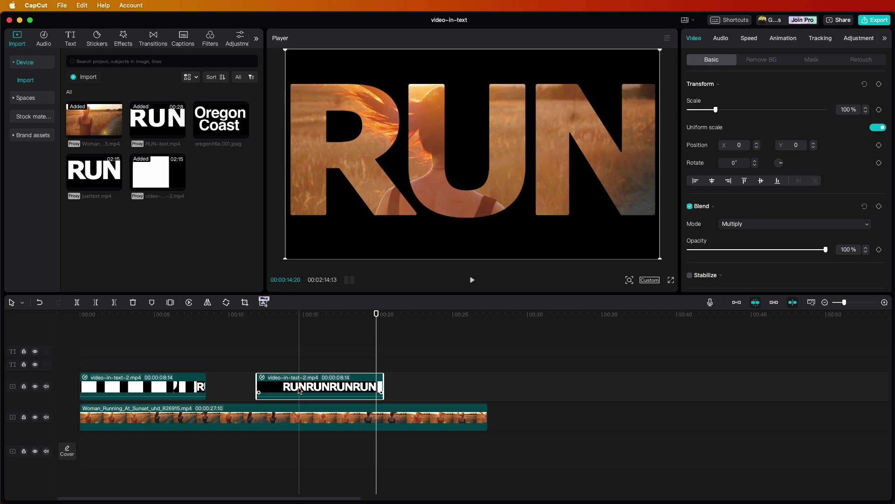
key("Delete")
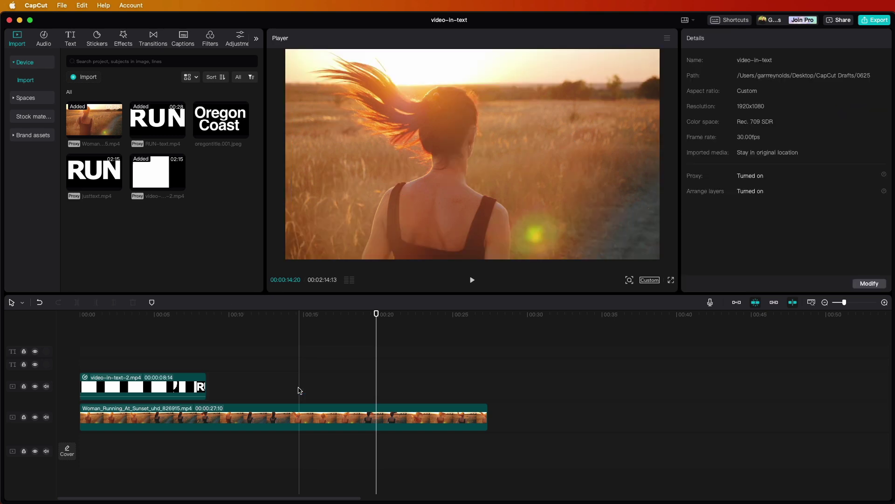
Place oregontitle.001.jpeg on the upper track and set its blend mode to Multiply
left_click_drag(240, 131, 280, 387)
left_click(288, 326)
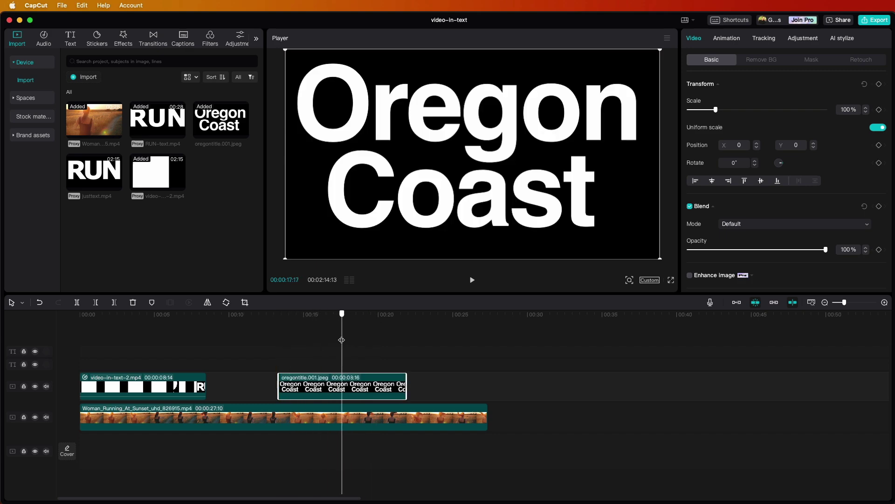
left_click(761, 227)
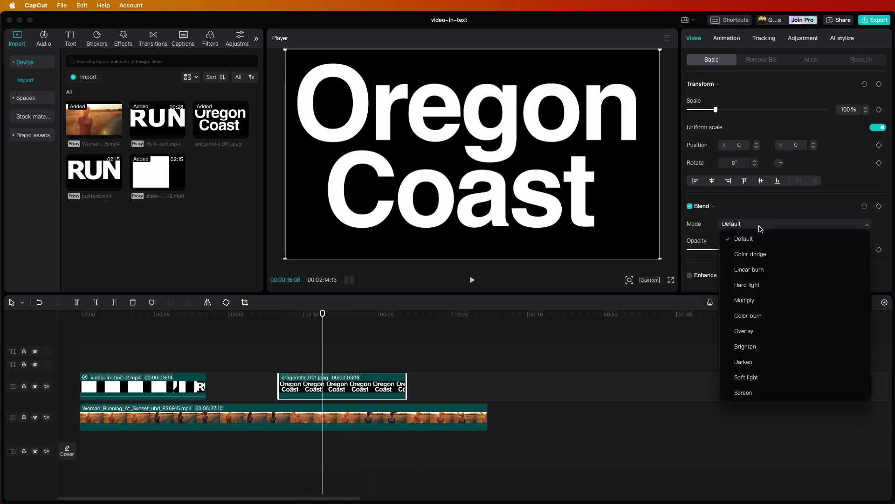
left_click(762, 301)
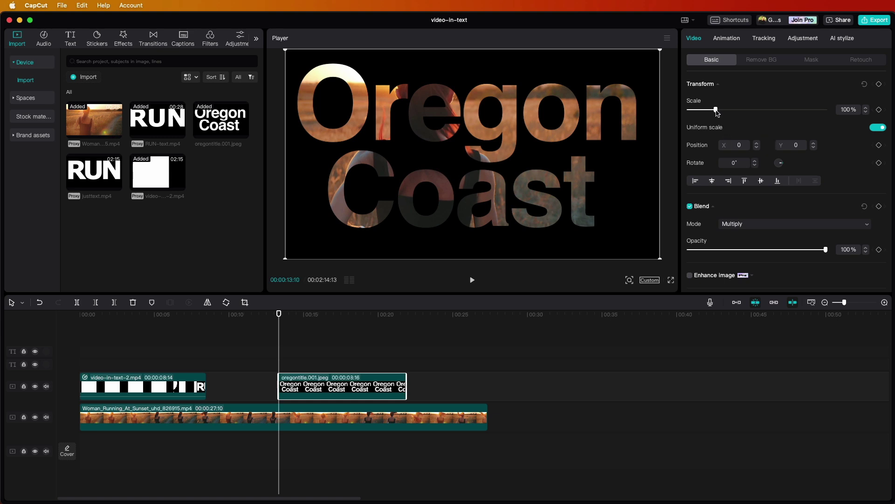
Scale the Oregon Coast title to 500% and scrub toward the end of the running video to check it
left_click_drag(717, 112, 850, 114)
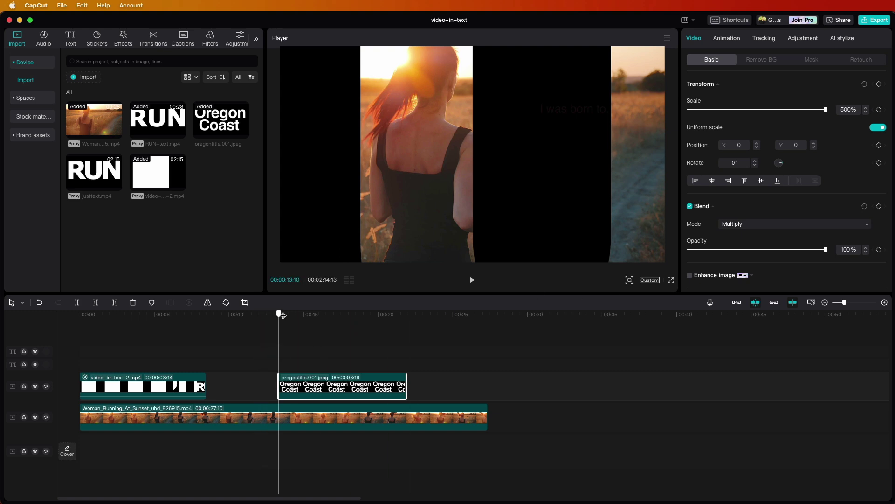
left_click_drag(282, 315, 452, 325)
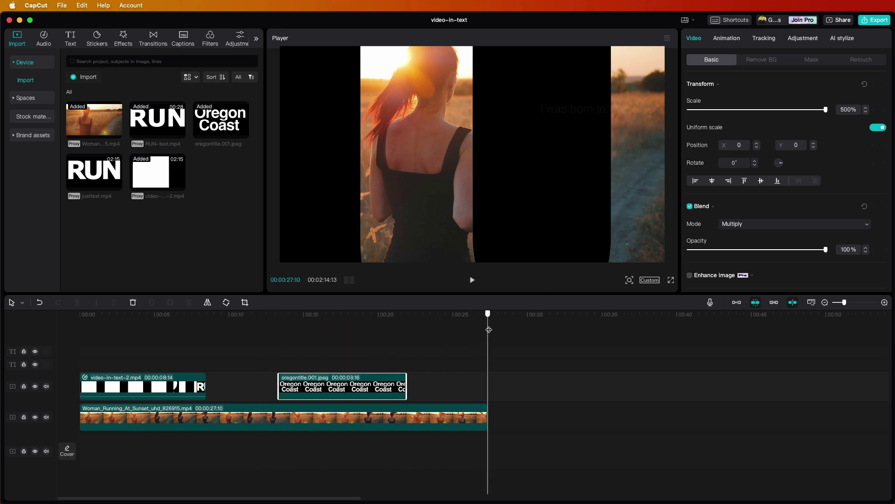